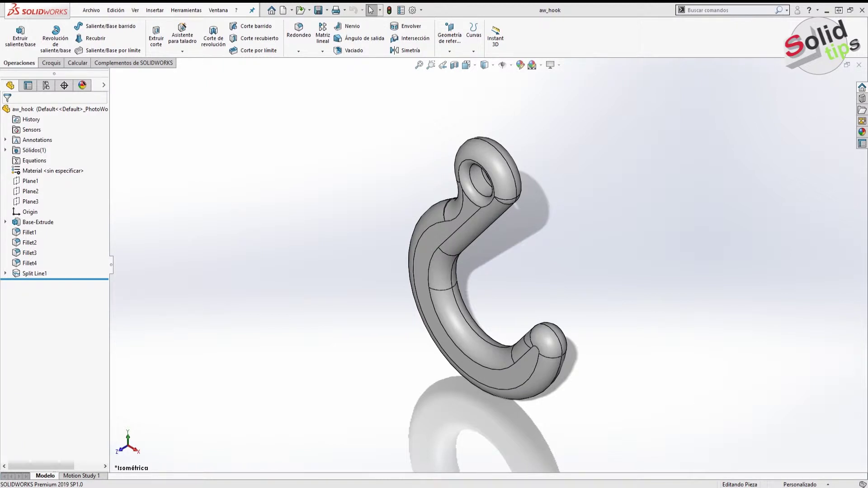
- Start SimulationXpress on aw_hook from the Xpress products list
{"action": "key", "text": "ctrl+F1"}
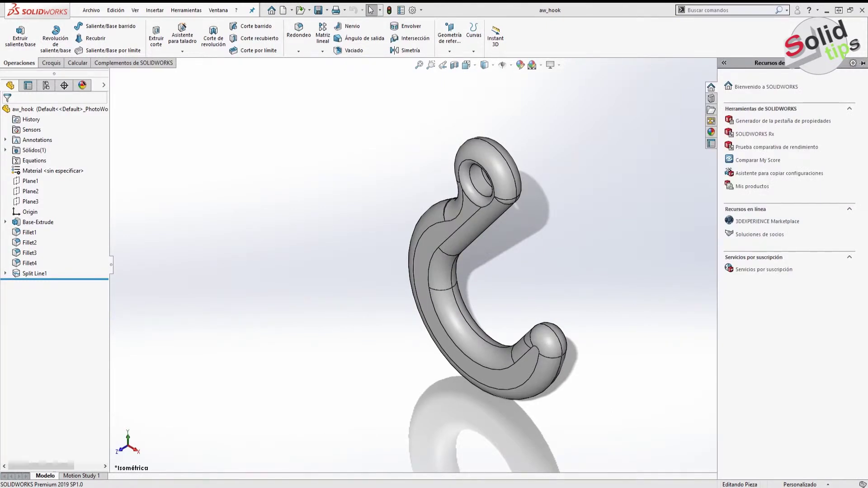
{"action": "left_click", "coordinate": [186, 10]}
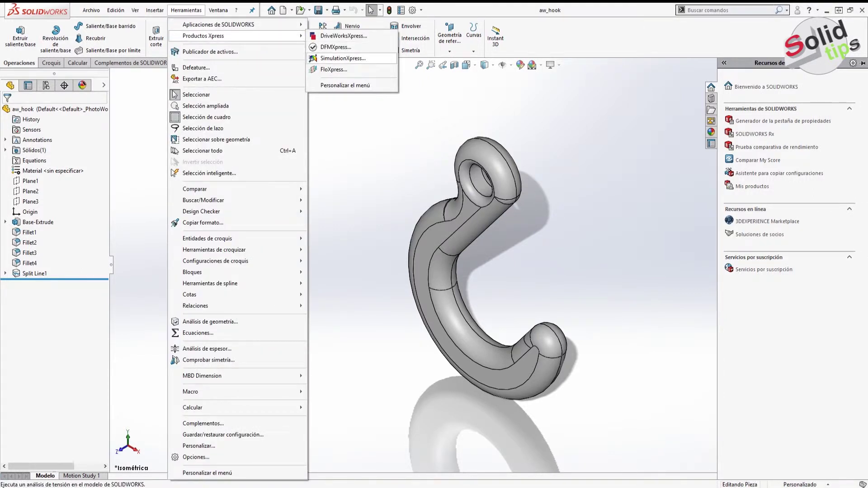
{"action": "left_click", "coordinate": [342, 58]}
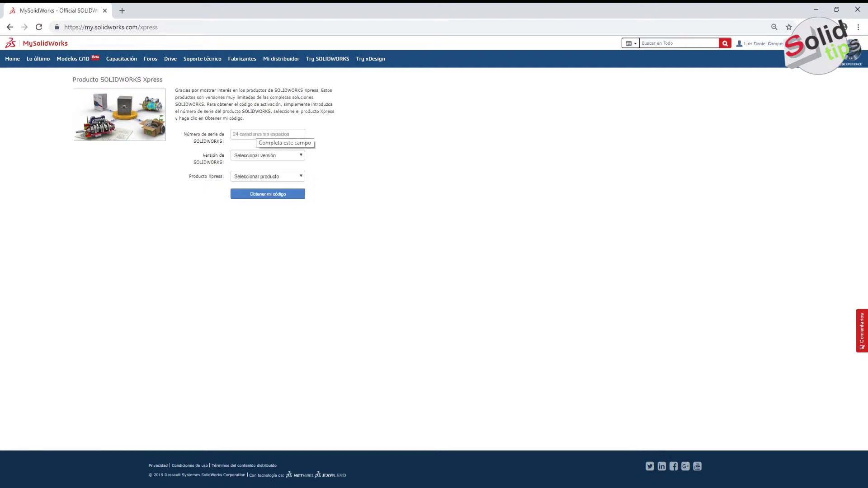
{"action": "left_click", "coordinate": [268, 155]}
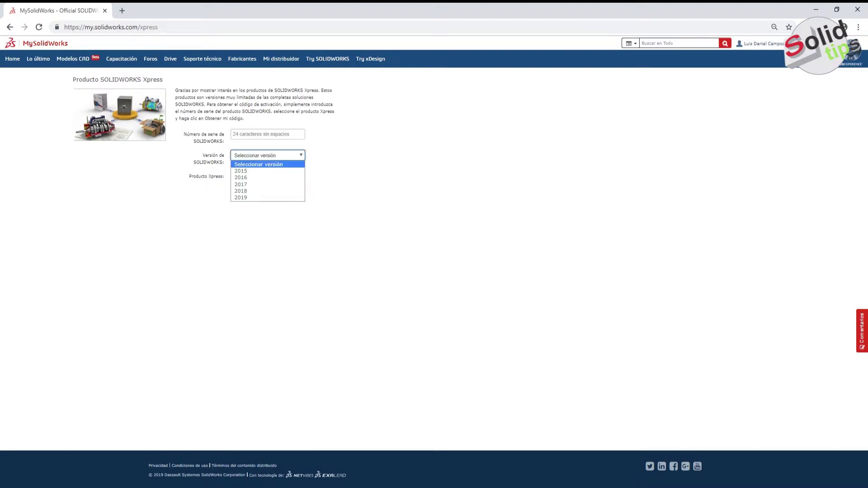
{"action": "key", "text": "Escape"}
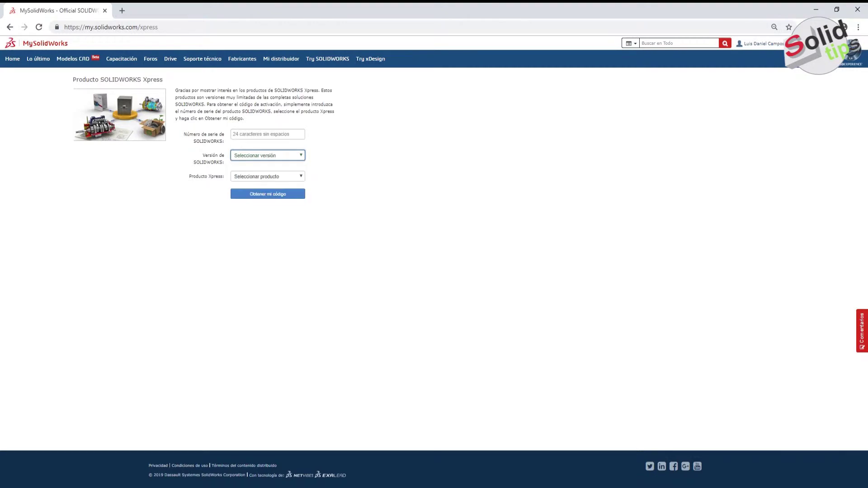
{"action": "left_click", "coordinate": [268, 176]}
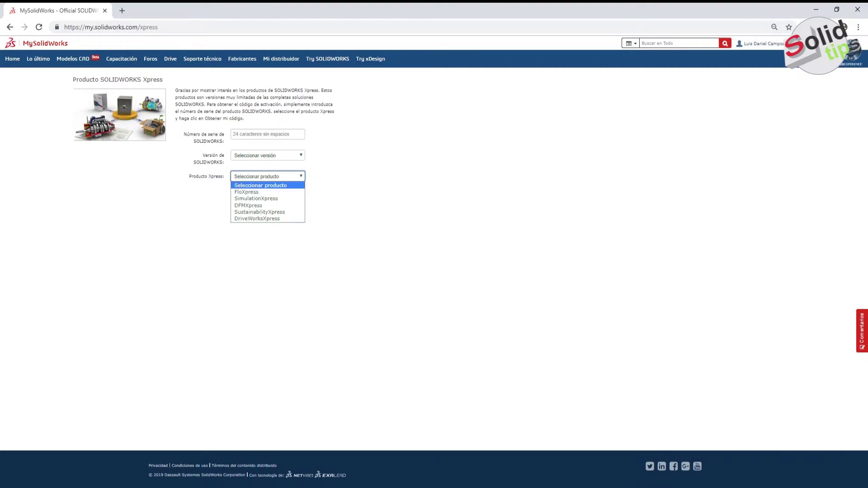
{"action": "key", "text": "Escape"}
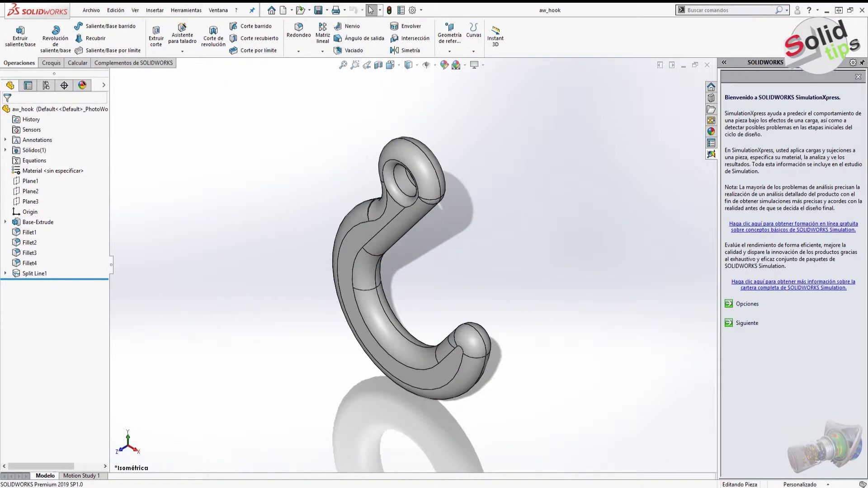
- Keep SI as the SimulationXpress unit system and begin the study at the Sujeciones step
{"action": "left_click", "coordinate": [729, 304]}
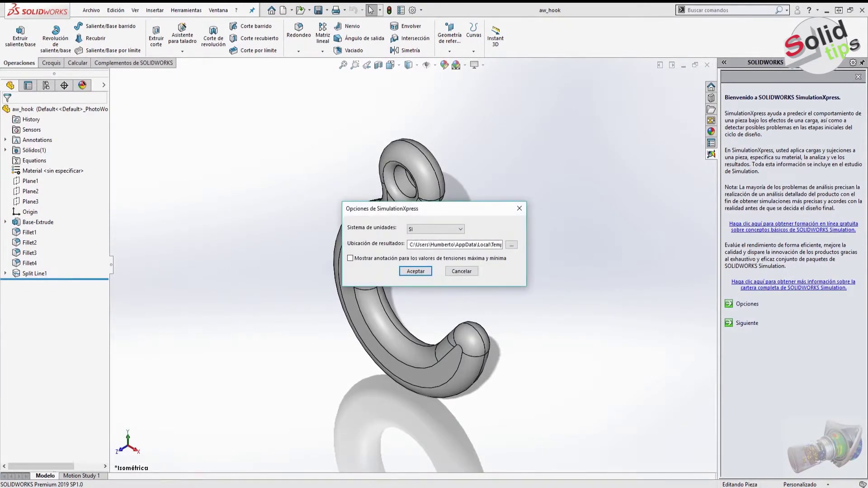
{"action": "left_click_drag", "start_coordinate": [384, 209], "coordinate": [464, 186]}
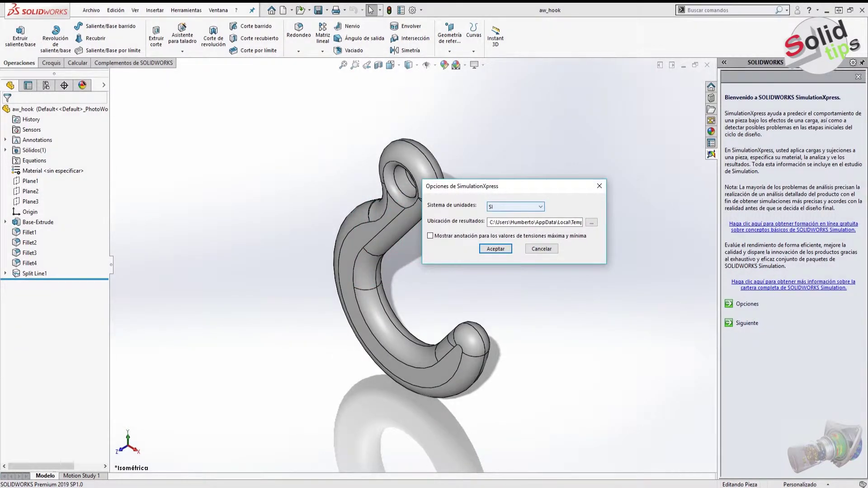
{"action": "left_click", "coordinate": [515, 207]}
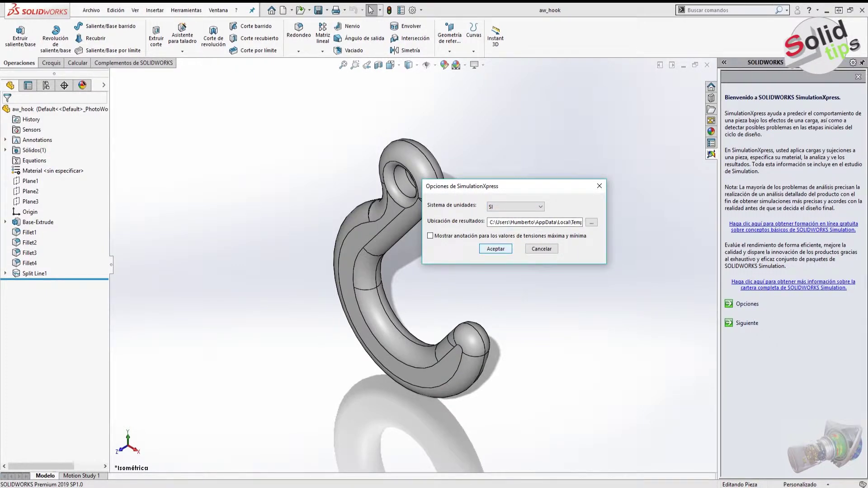
{"action": "key", "text": "Return"}
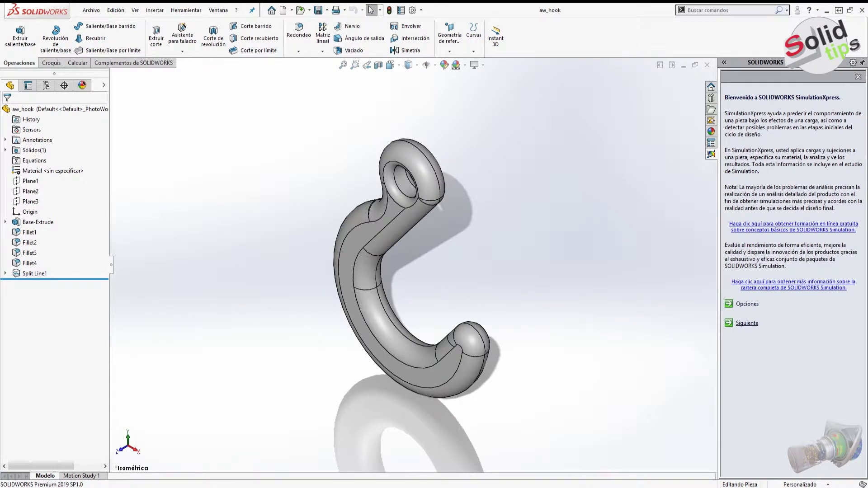
{"action": "left_click", "coordinate": [748, 323]}
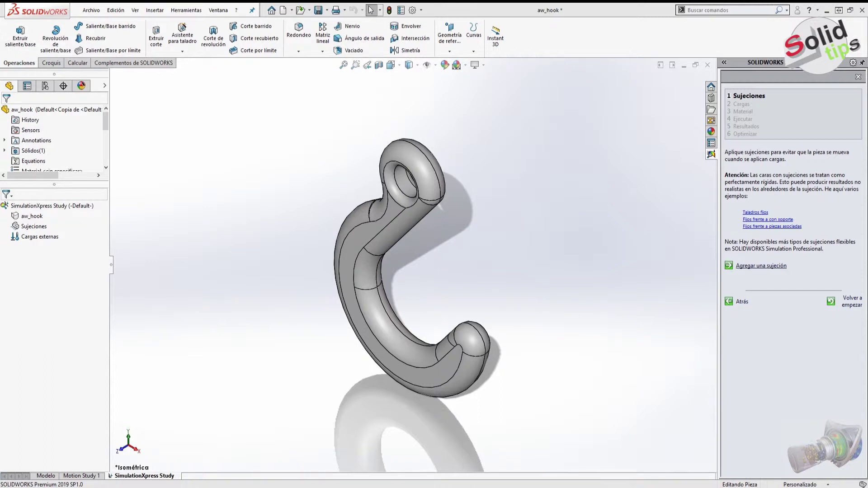
- Fix the eye hole's inner face as fixture Fijo-1 and advance to Cargas
{"action": "left_click", "coordinate": [762, 266]}
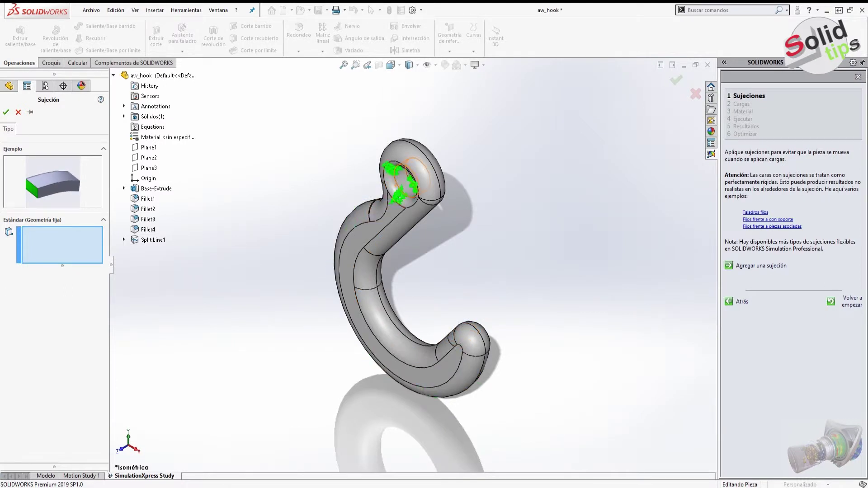
{"action": "left_click", "coordinate": [400, 183]}
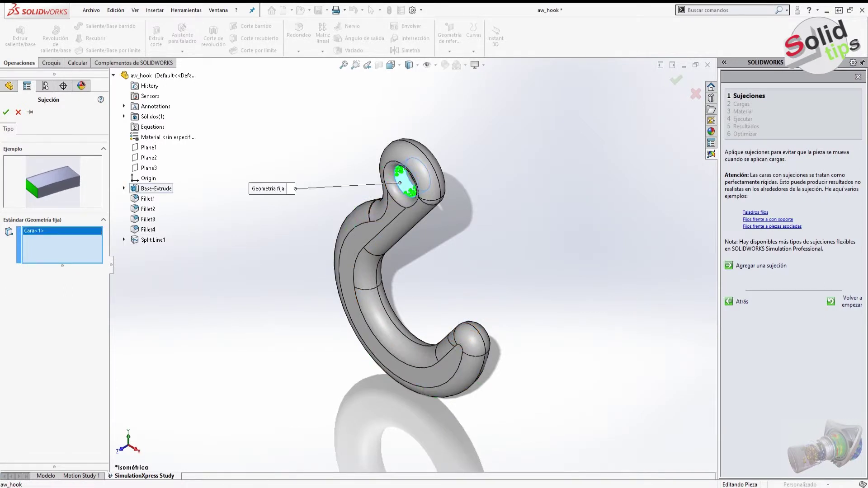
{"action": "left_click", "coordinate": [6, 112]}
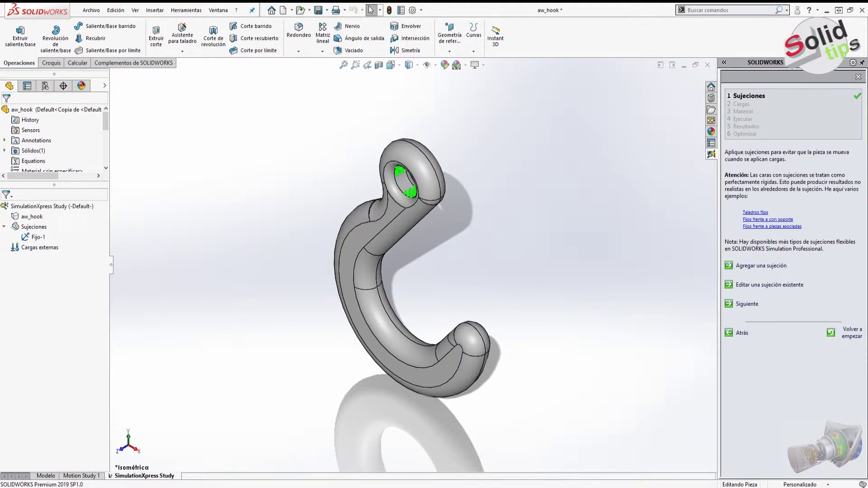
{"action": "left_click", "coordinate": [747, 303]}
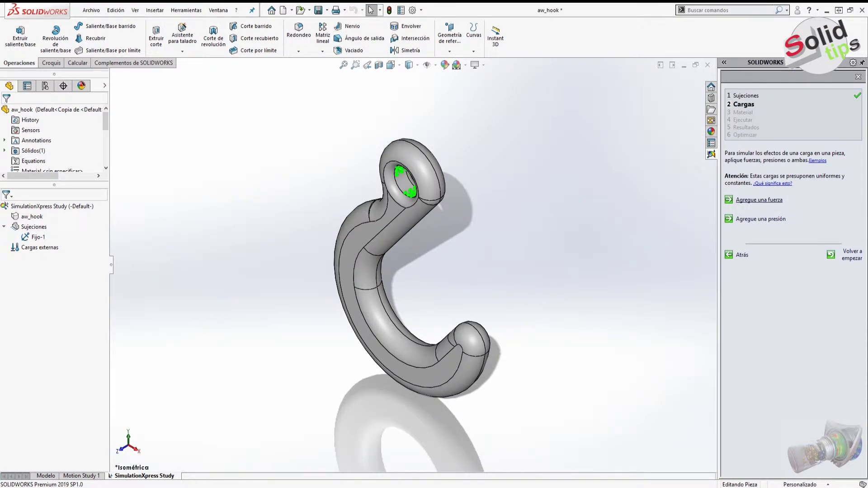
- Apply a reversed 15000 N force normal to Plane2 on the hook's two inner faces
{"action": "left_click", "coordinate": [759, 200]}
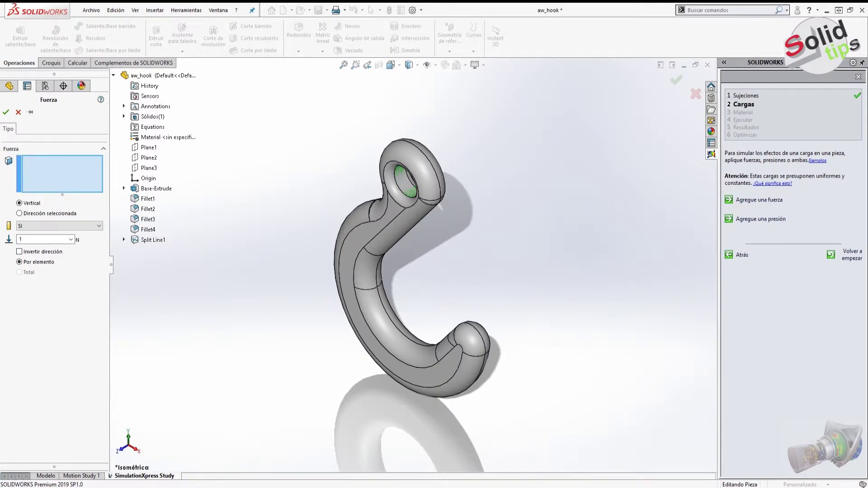
{"action": "left_click", "coordinate": [392, 329]}
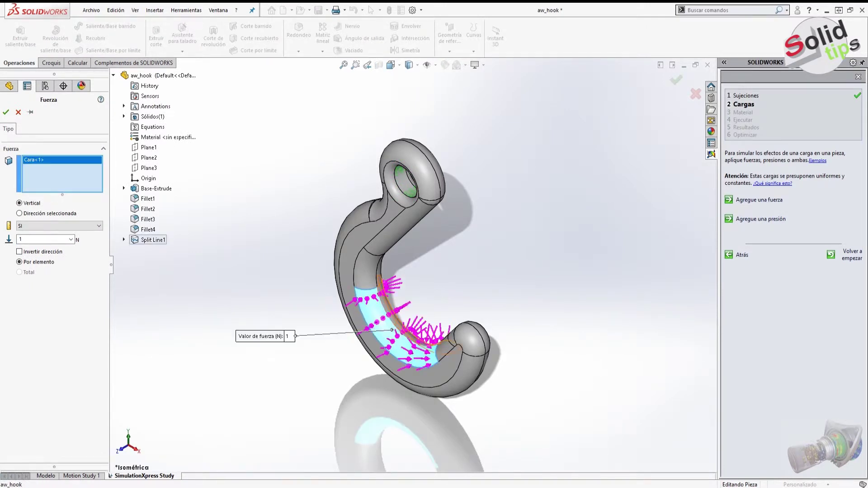
{"action": "left_click", "coordinate": [398, 317]}
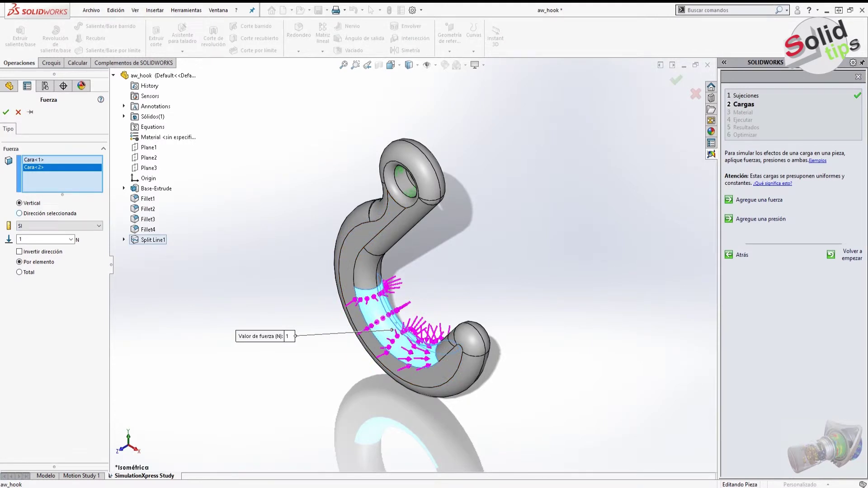
{"action": "left_click", "coordinate": [19, 213]}
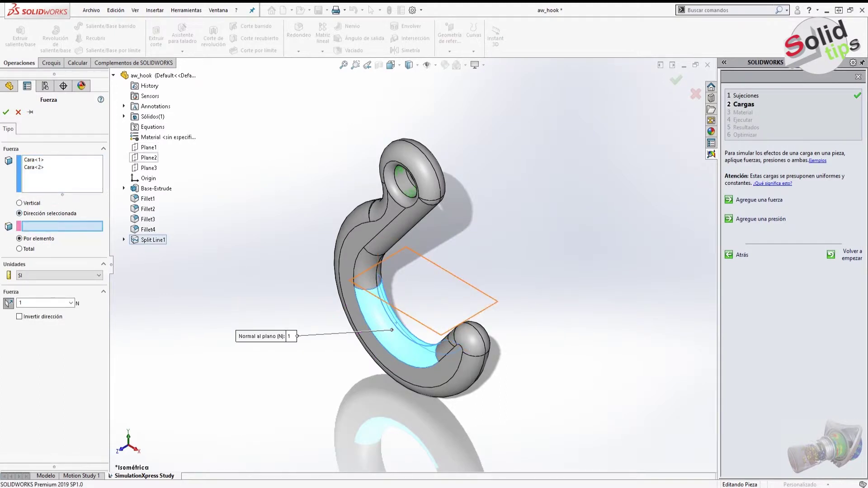
{"action": "left_click", "coordinate": [149, 158]}
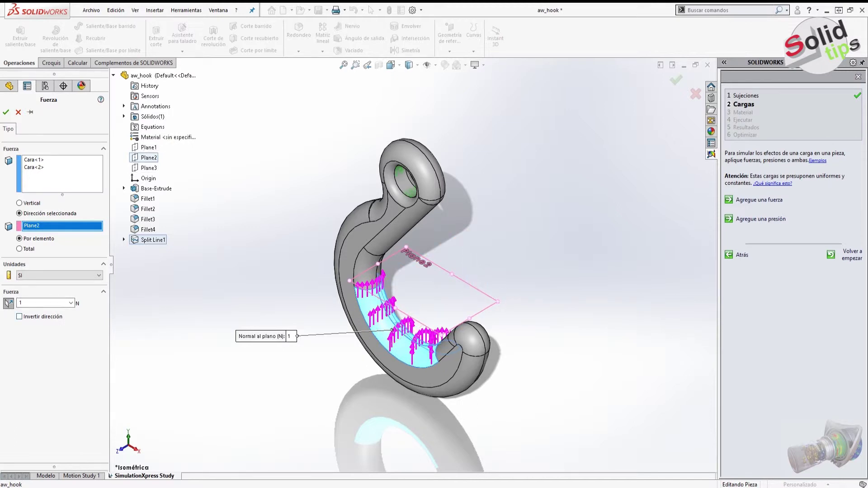
{"action": "left_click", "coordinate": [19, 317]}
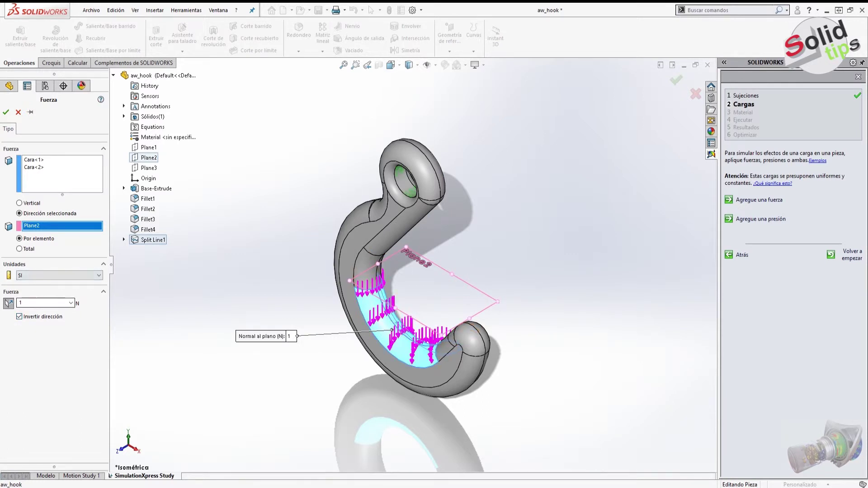
{"action": "double_click", "coordinate": [21, 303]}
{"action": "type", "text": "15000"}
{"action": "key", "text": "Return"}
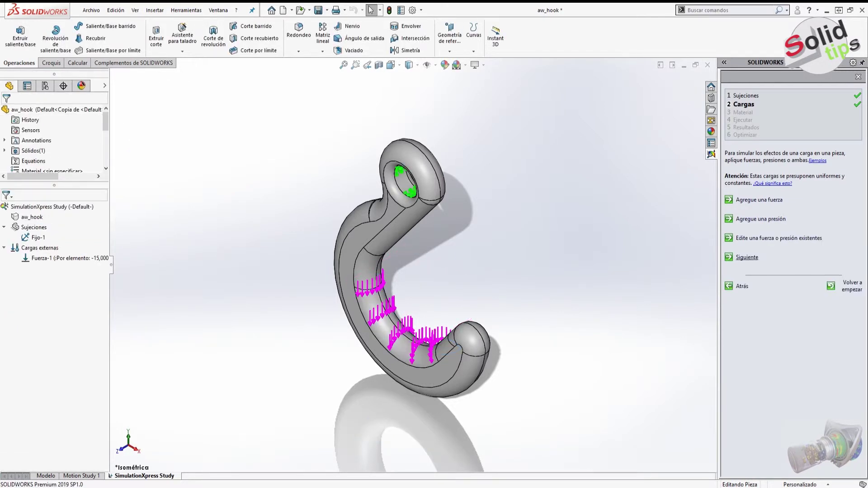
- Assign Acero aleado from the material library and advance to the Ejecutar step
{"action": "left_click", "coordinate": [748, 257]}
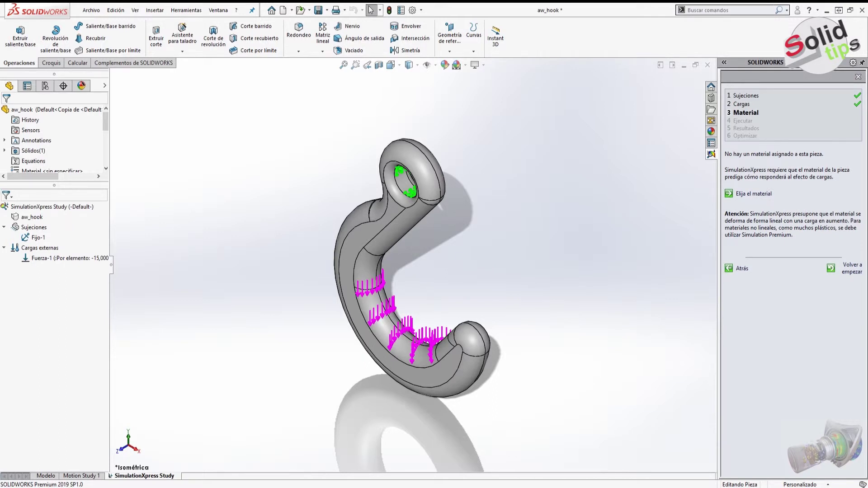
{"action": "left_click", "coordinate": [754, 194]}
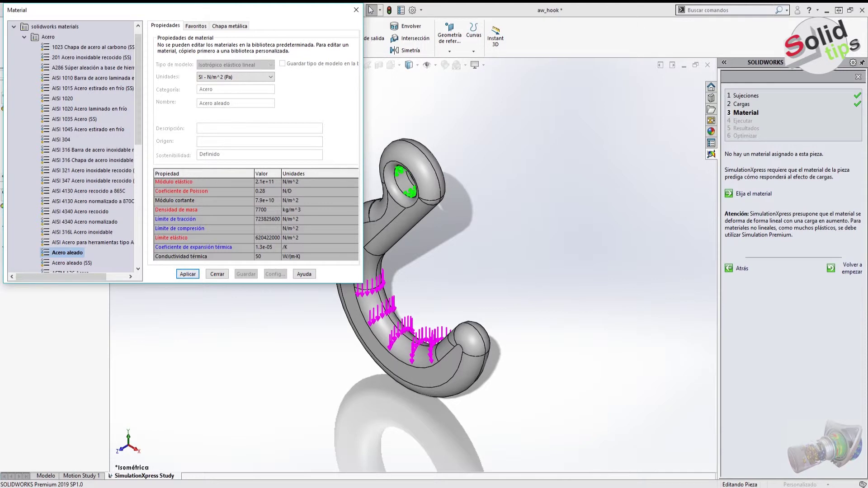
{"action": "left_click", "coordinate": [187, 274]}
{"action": "left_click", "coordinate": [217, 274]}
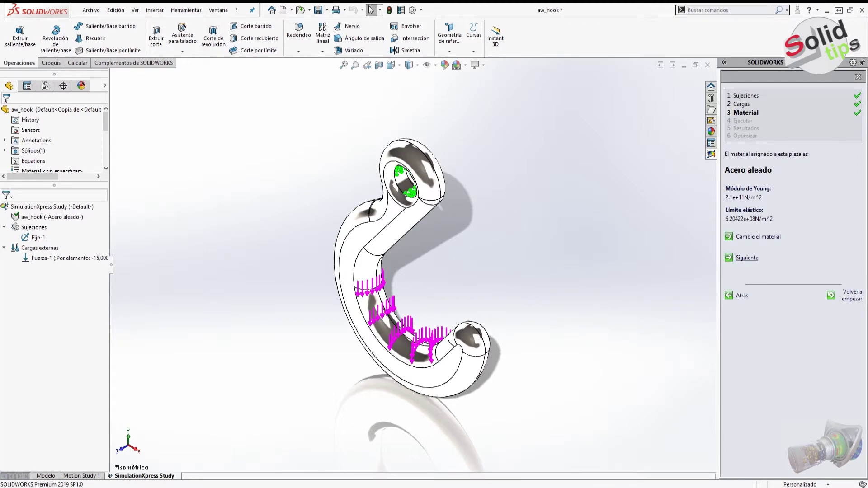
{"action": "left_click", "coordinate": [747, 258]}
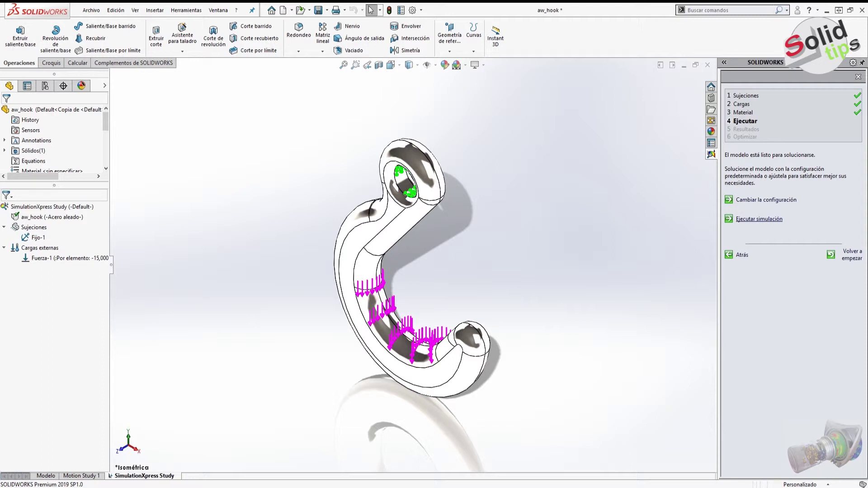
- Run the simulation and accept the deformed shape at scale 48.1776
{"action": "left_click", "coordinate": [759, 219]}
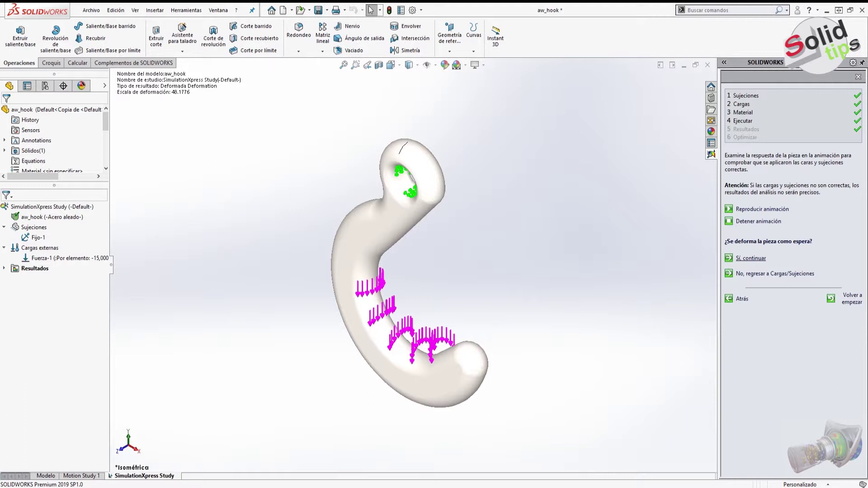
{"action": "left_click", "coordinate": [751, 259]}
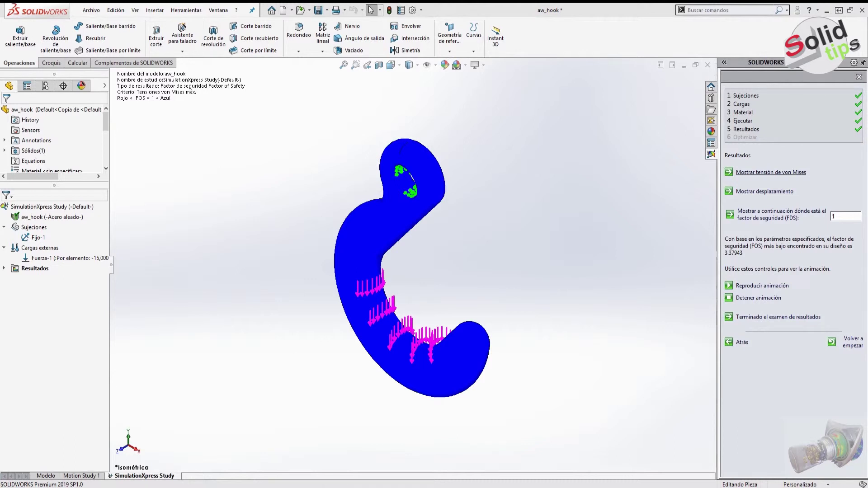
{"action": "left_click", "coordinate": [771, 172]}
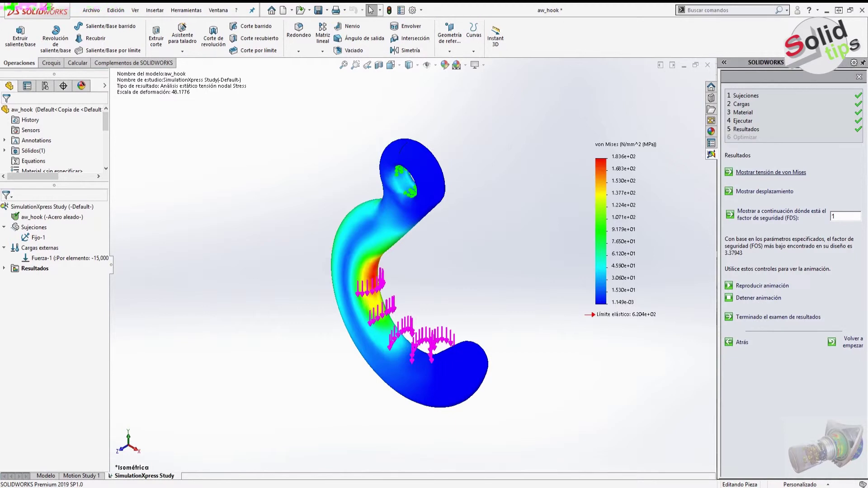
{"action": "left_click", "coordinate": [730, 214]}
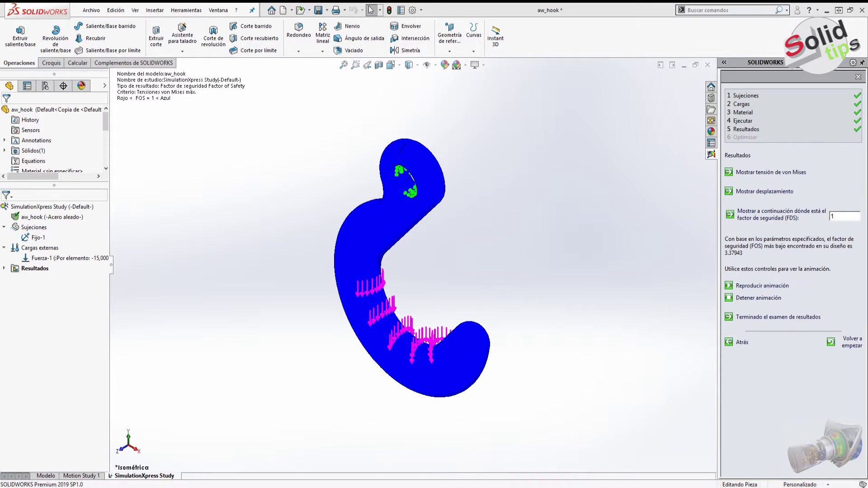
- Set the factor-of-safety threshold to 7 to show weak regions in red, then finish reviewing
{"action": "double_click", "coordinate": [832, 216]}
{"action": "type", "text": "7"}
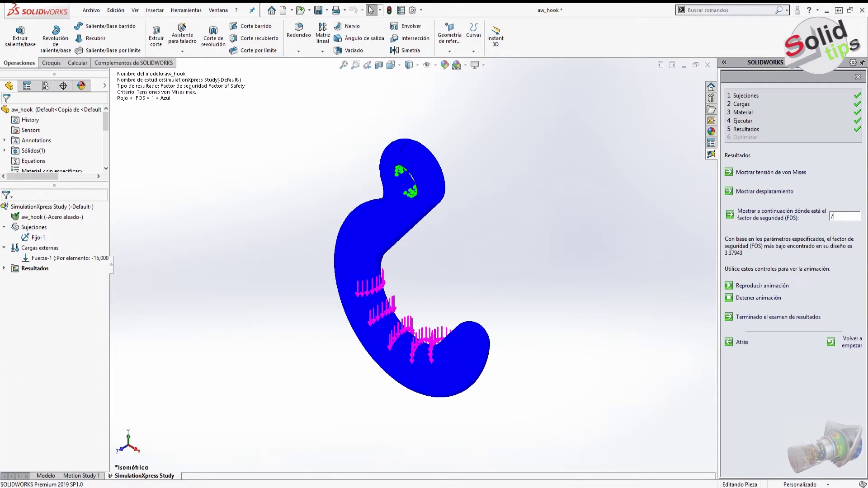
{"action": "left_click", "coordinate": [769, 214]}
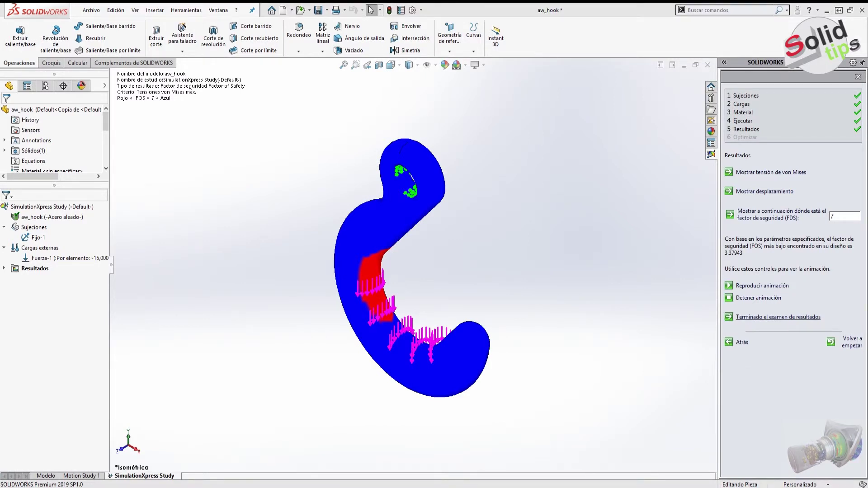
{"action": "left_click", "coordinate": [778, 317]}
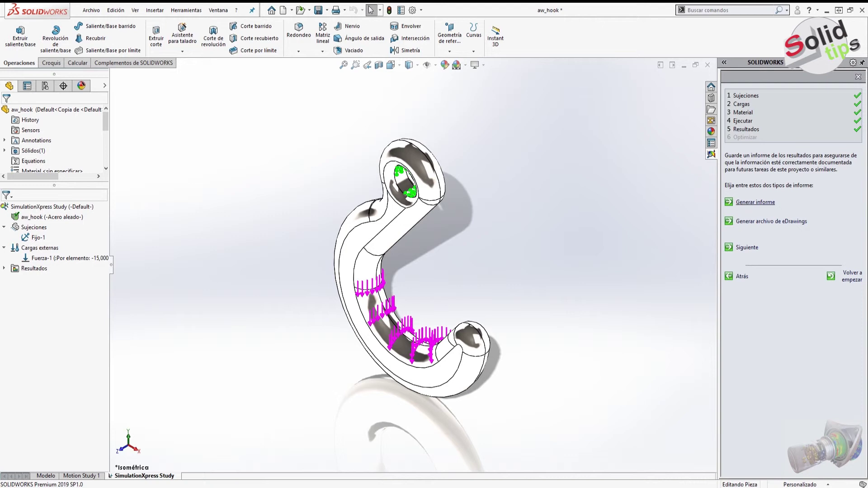
- Generate the Word report aw_hook-SimulationXpress Study-1 from Configuración de informe
{"action": "left_click", "coordinate": [756, 202]}
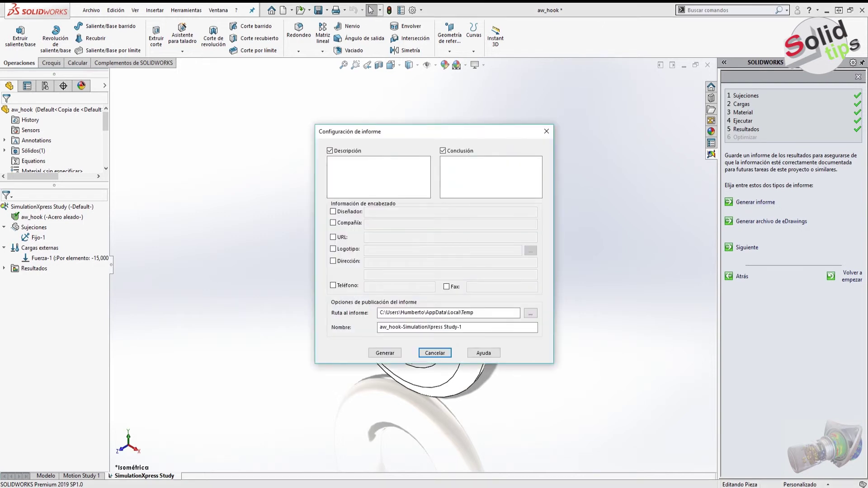
{"action": "mouse_move", "coordinate": [478, 131]}
{"action": "left_mouse_down"}
{"action": "mouse_move", "coordinate": [586, 113]}
{"action": "mouse_move", "coordinate": [631, 88]}
{"action": "left_mouse_up"}
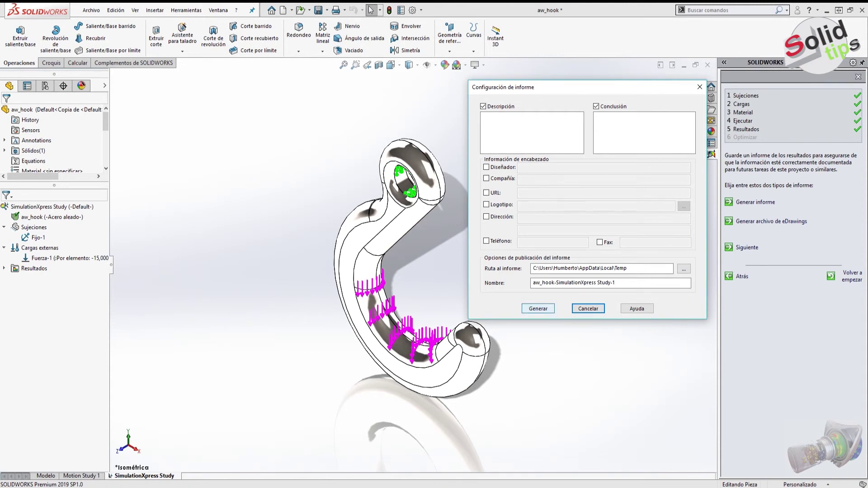
{"action": "left_click", "coordinate": [538, 308]}
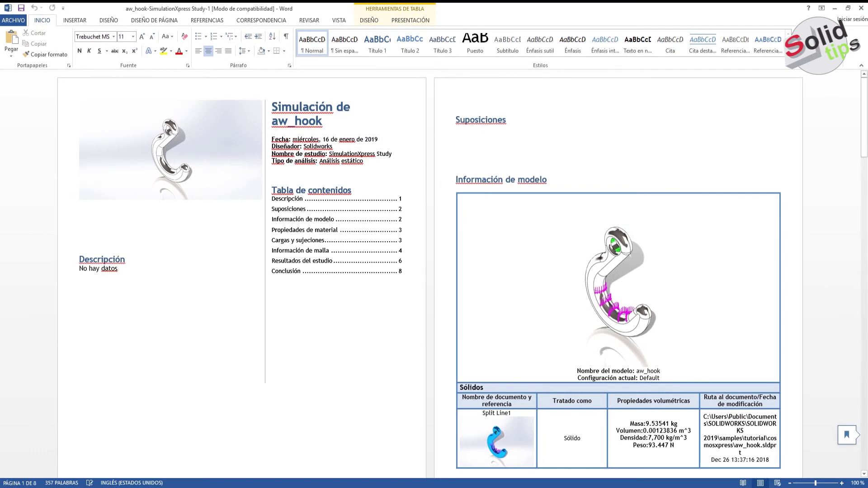
{"action": "scroll", "coordinate": [430, 271], "scroll_direction": "down", "scroll_amount": 2}
{"action": "scroll", "coordinate": [429, 271], "scroll_direction": "down", "scroll_amount": 3}
{"action": "scroll", "coordinate": [430, 271], "scroll_direction": "down", "scroll_amount": 4}
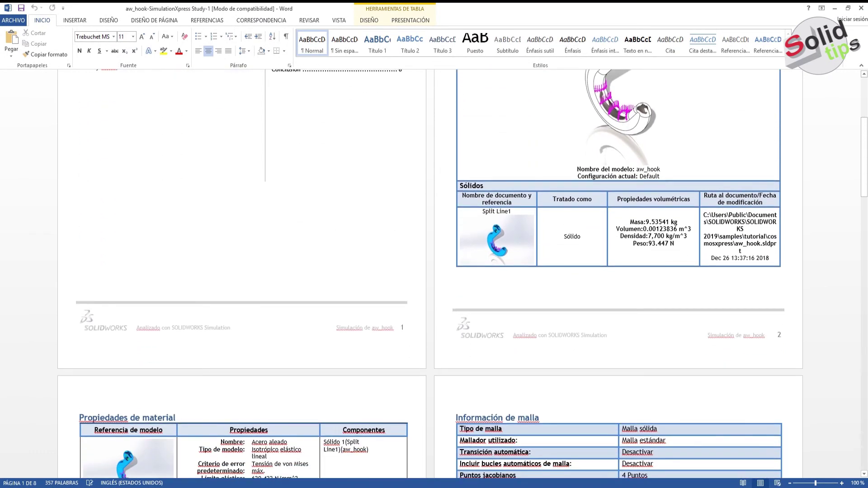
{"action": "scroll", "coordinate": [430, 271], "scroll_direction": "up", "scroll_amount": 1}
{"action": "scroll", "coordinate": [430, 272], "scroll_direction": "up", "scroll_amount": 1}
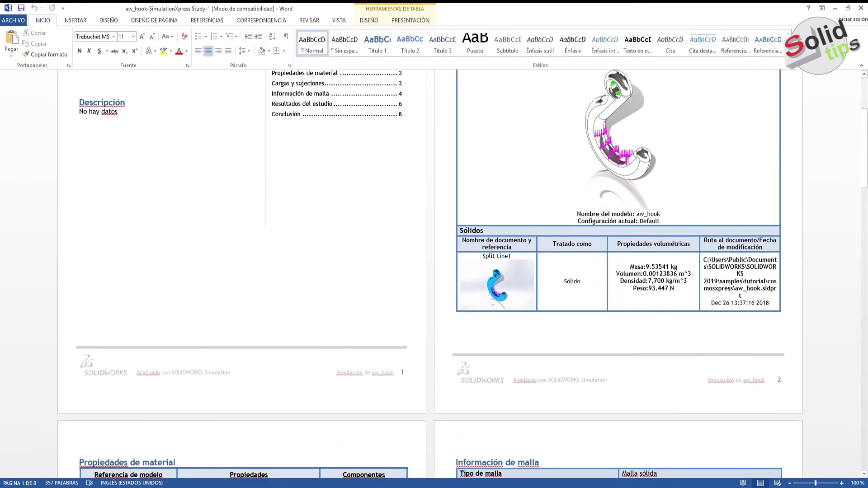
{"action": "scroll", "coordinate": [430, 271], "scroll_direction": "down", "scroll_amount": 1}
{"action": "scroll", "coordinate": [430, 272], "scroll_direction": "down", "scroll_amount": 6}
{"action": "scroll", "coordinate": [430, 272], "scroll_direction": "down", "scroll_amount": 4}
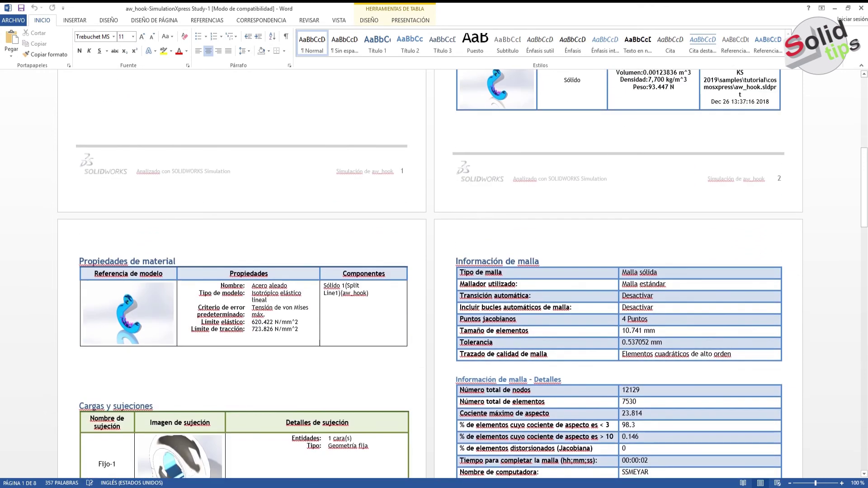
{"action": "scroll", "coordinate": [429, 271], "scroll_direction": "down", "scroll_amount": 1}
{"action": "scroll", "coordinate": [430, 272], "scroll_direction": "down", "scroll_amount": 2}
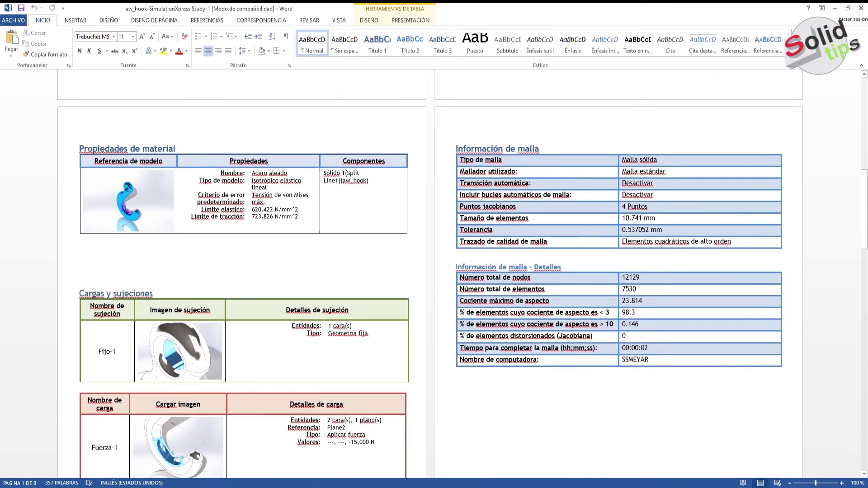
{"action": "scroll", "coordinate": [430, 271], "scroll_direction": "down", "scroll_amount": 1}
{"action": "scroll", "coordinate": [430, 272], "scroll_direction": "down", "scroll_amount": 1}
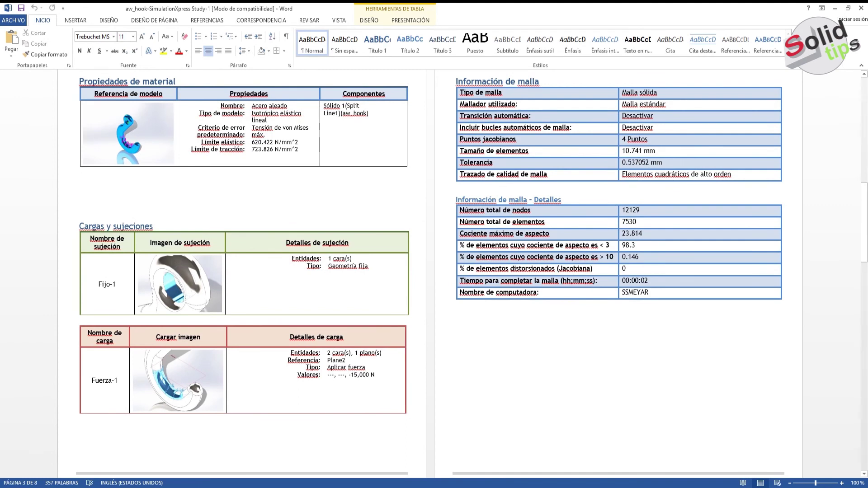
{"action": "scroll", "coordinate": [430, 271], "scroll_direction": "down", "scroll_amount": 5}
{"action": "scroll", "coordinate": [430, 271], "scroll_direction": "down", "scroll_amount": 1}
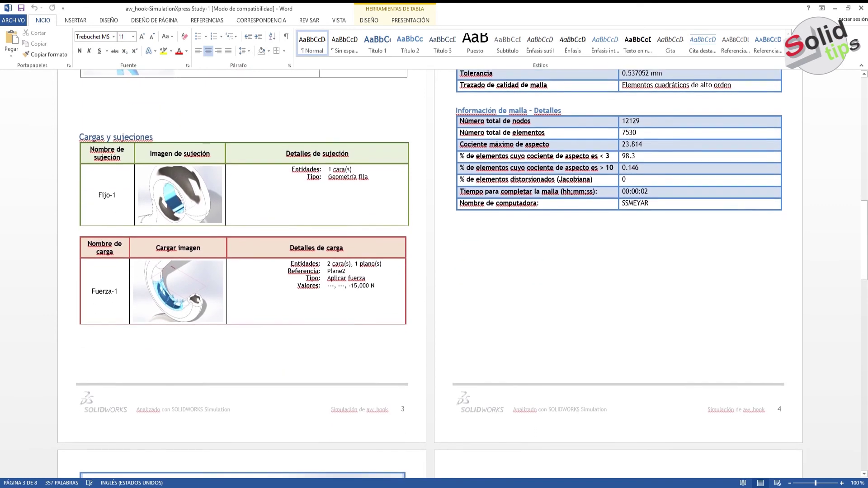
{"action": "scroll", "coordinate": [430, 272], "scroll_direction": "down", "scroll_amount": 2}
{"action": "scroll", "coordinate": [430, 271], "scroll_direction": "down", "scroll_amount": 5}
{"action": "scroll", "coordinate": [429, 272], "scroll_direction": "down", "scroll_amount": 4}
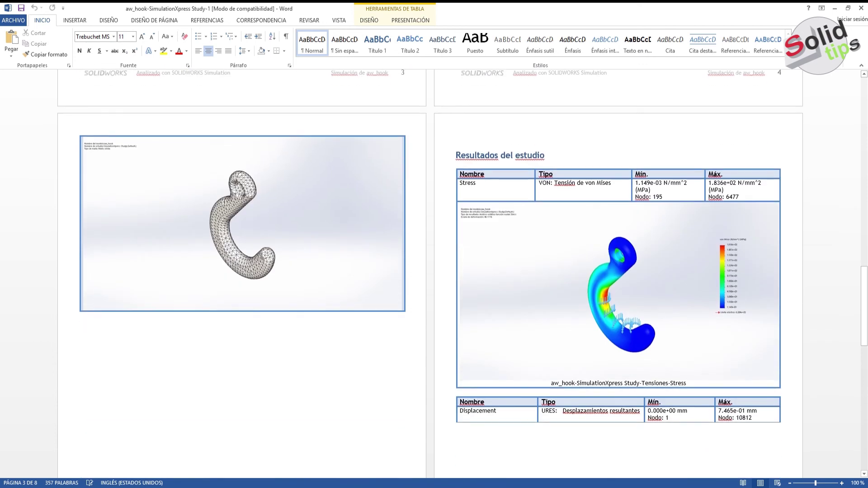